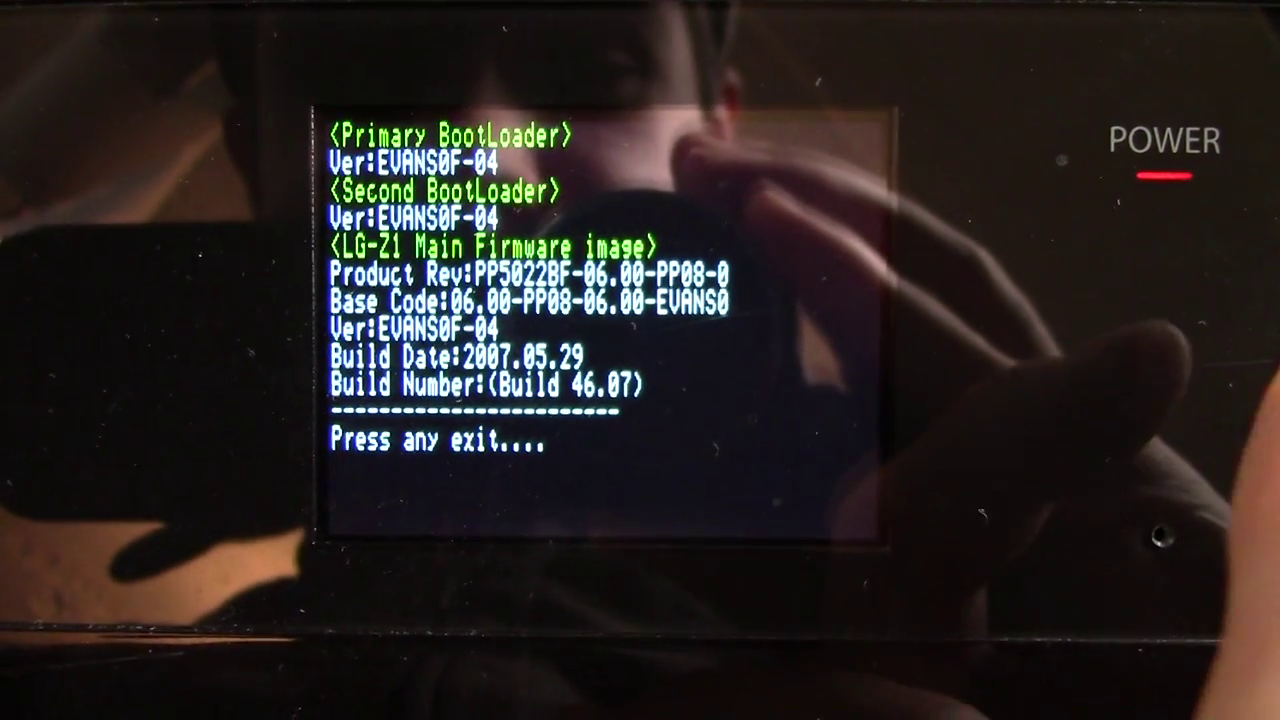
Exit the version screen to the test list and browse down past KeyPadTest
key(Return)
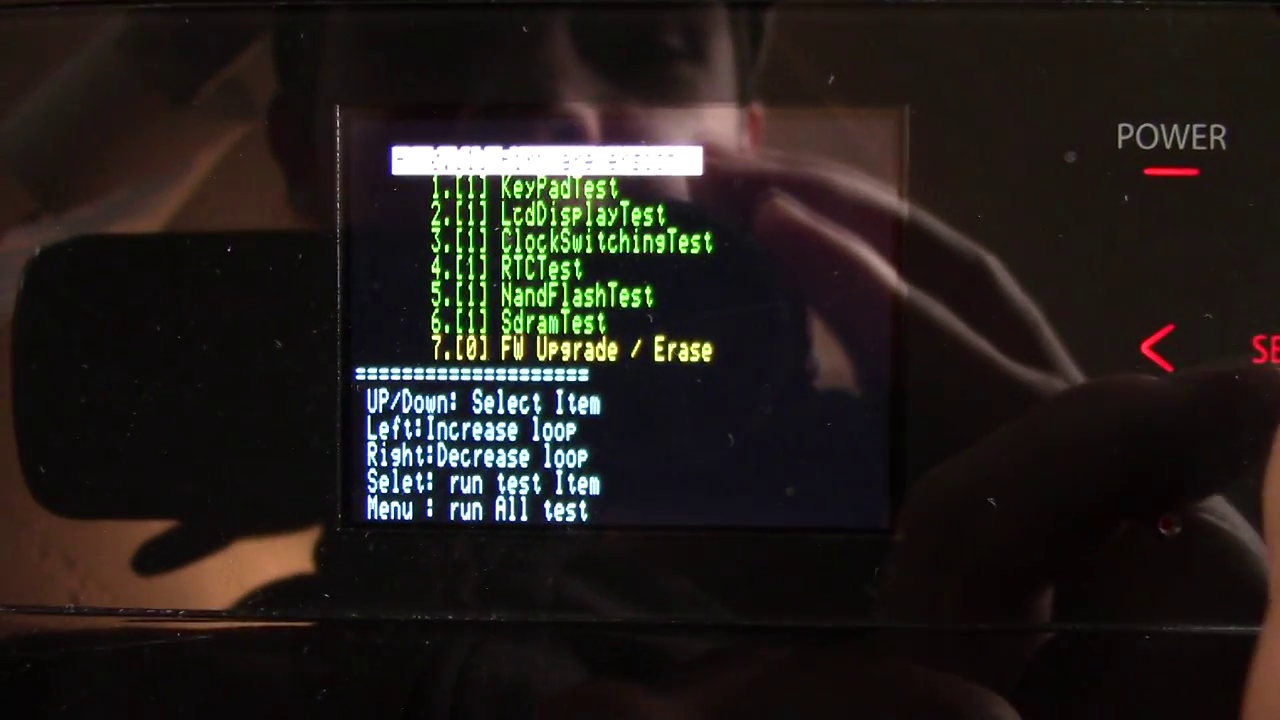
key(Down)
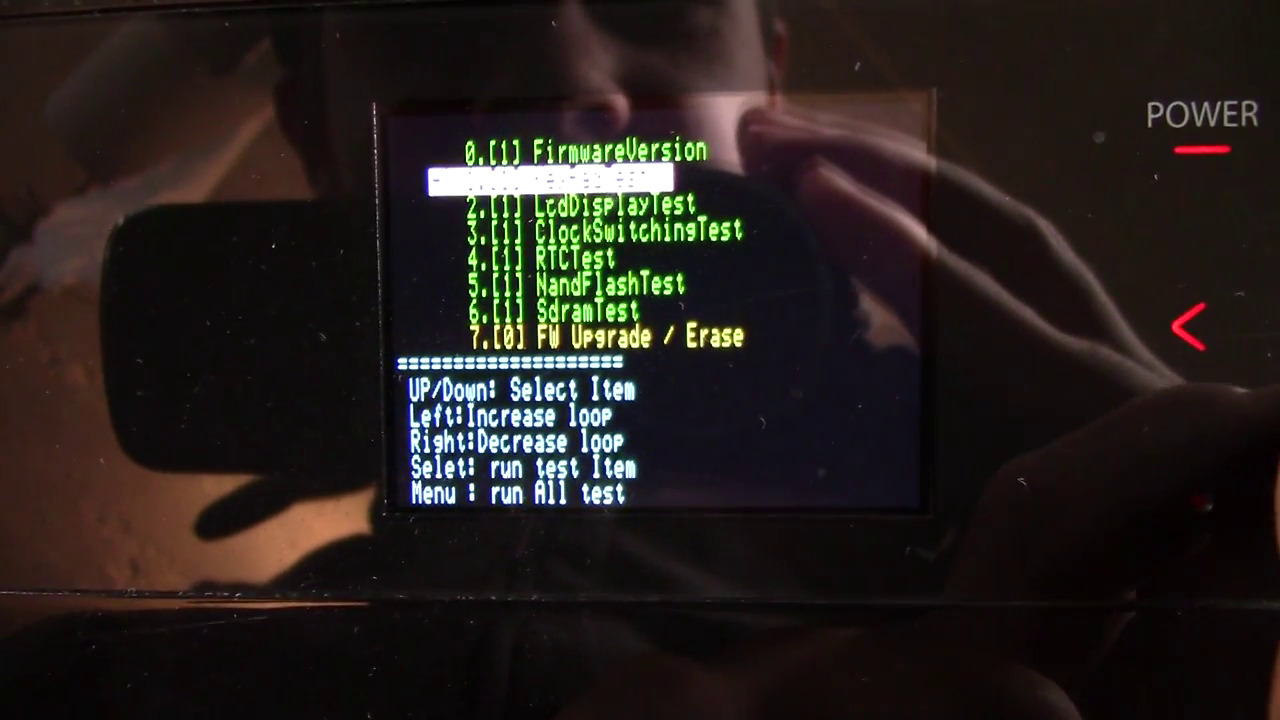
key(Down)
key(Down)
key(Return)
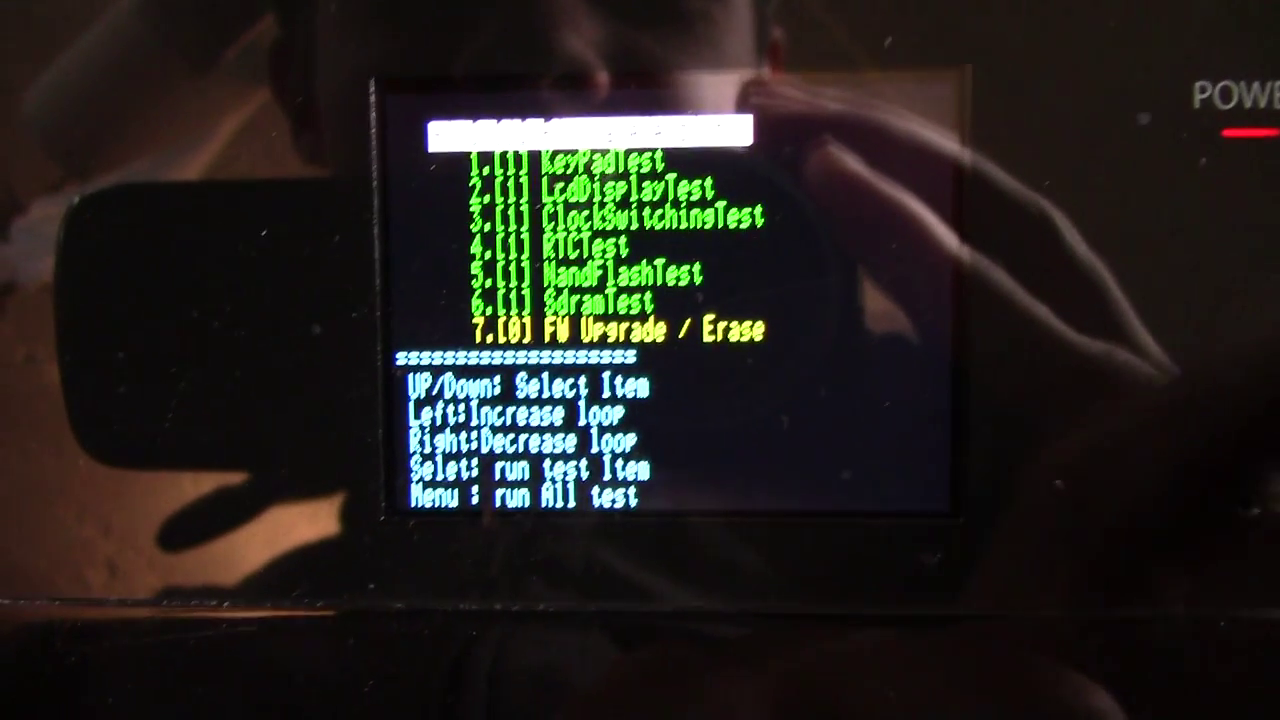
Reopen and close the firmware version details, then move down to NandFlashTest
key(Return)
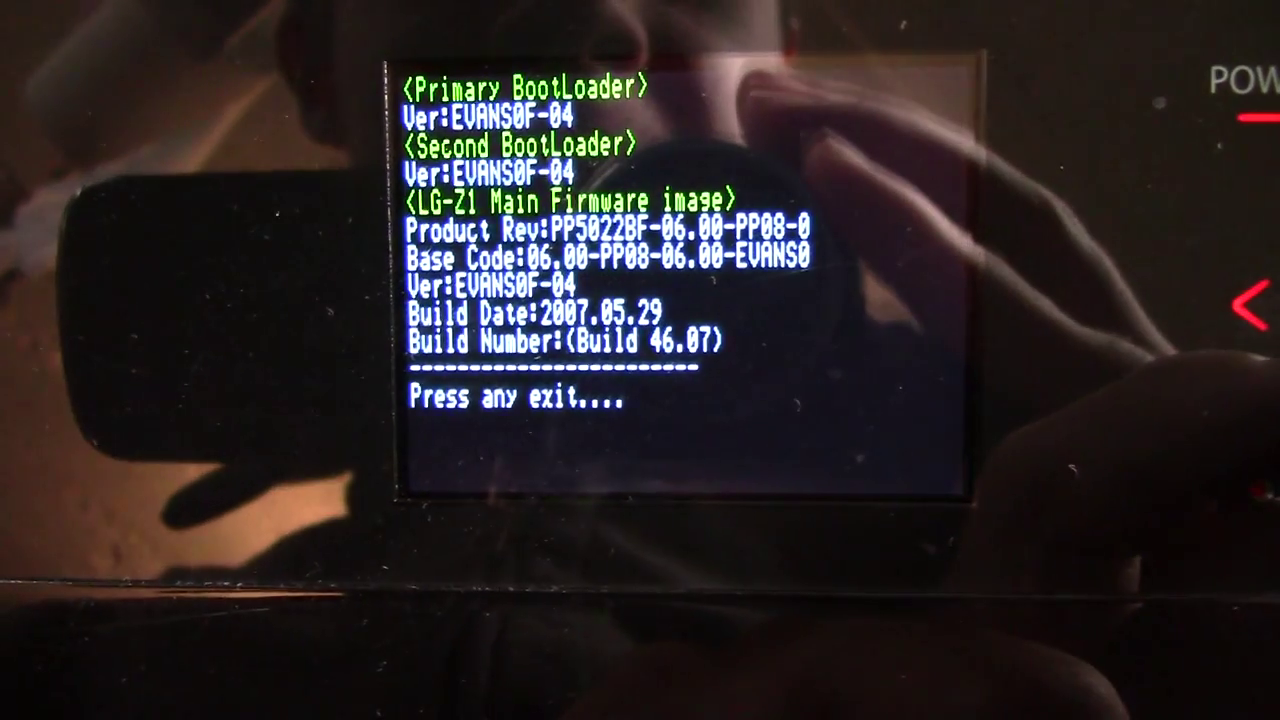
key(Return)
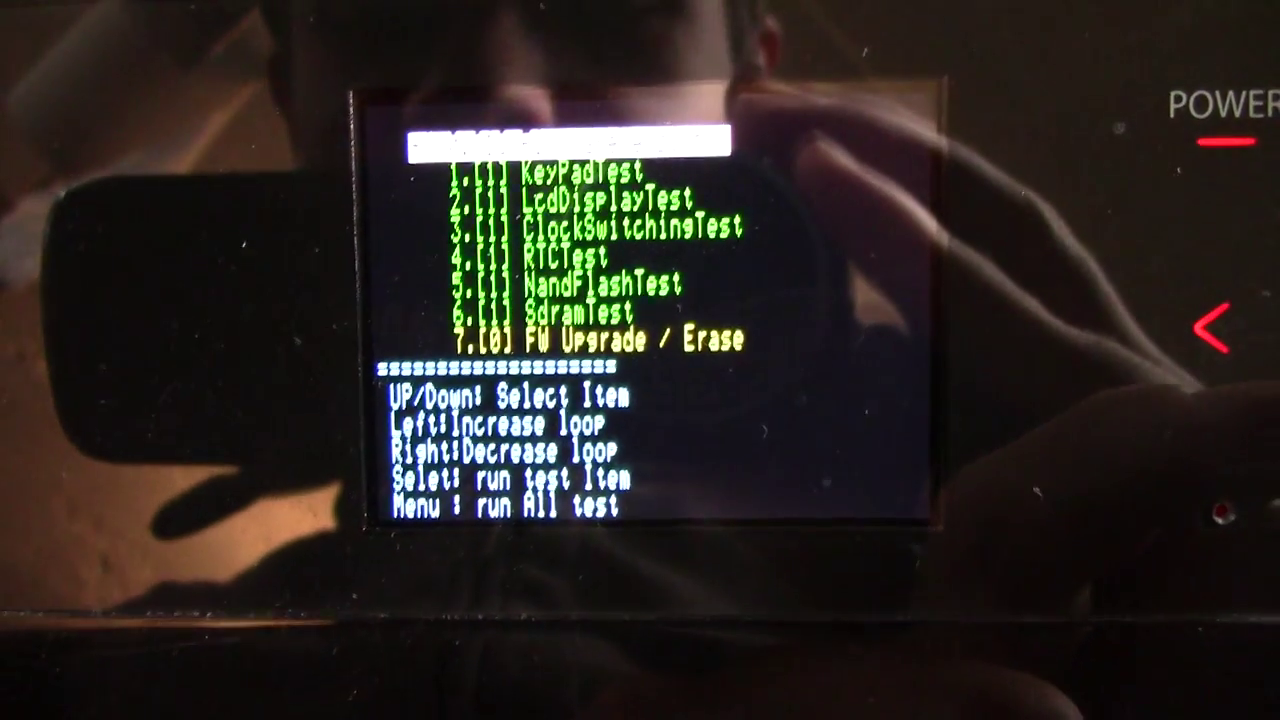
key(Down)
key(Down)
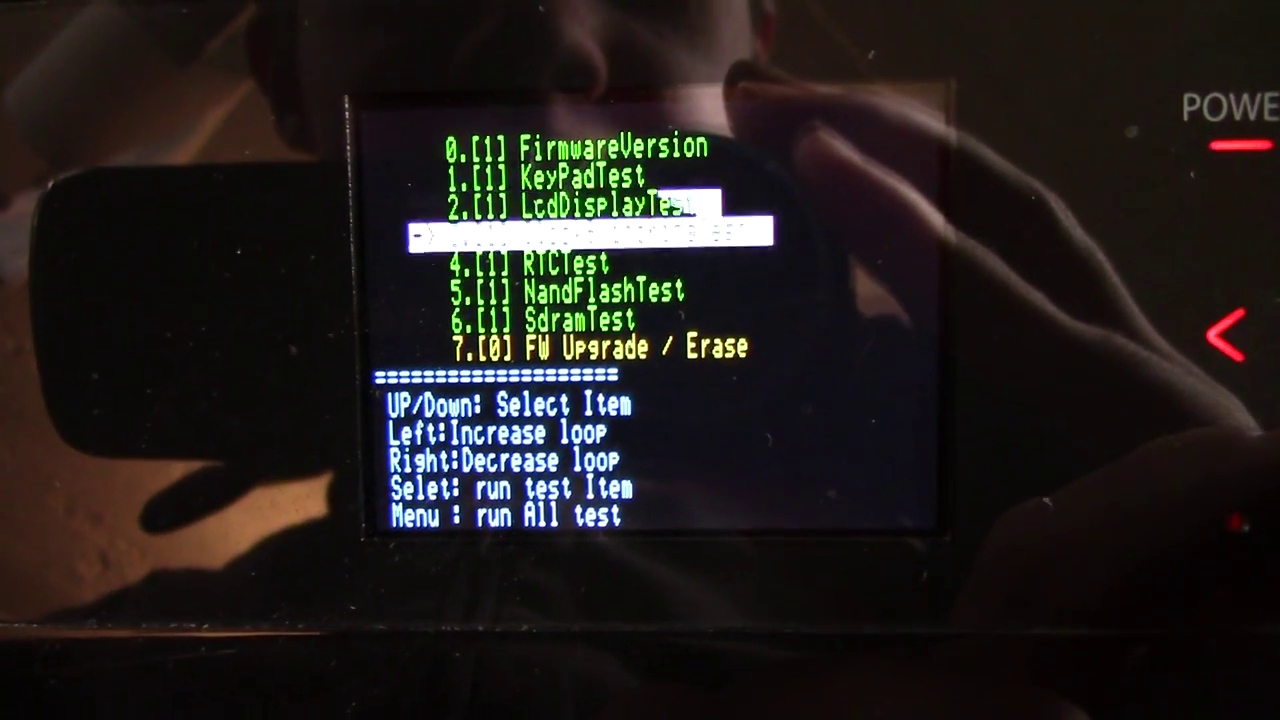
key(Down)
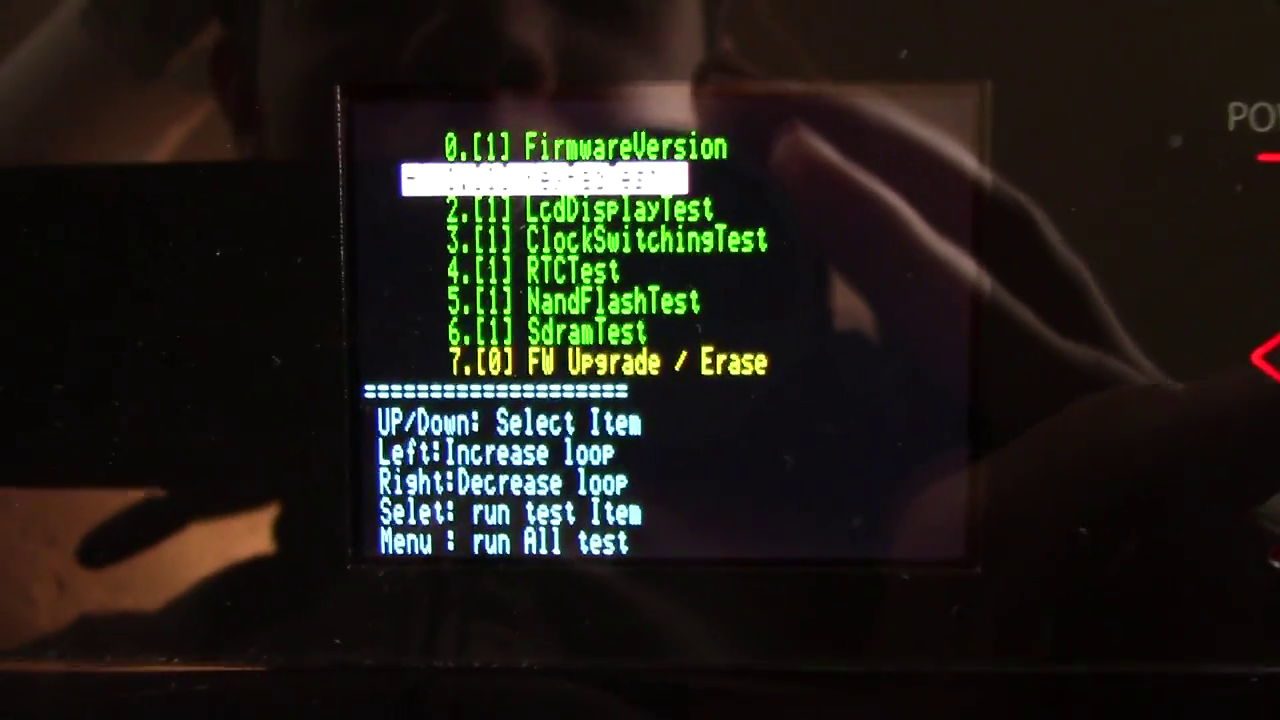
Move the test-list selection down to LcdDisplayTest
key(Down)
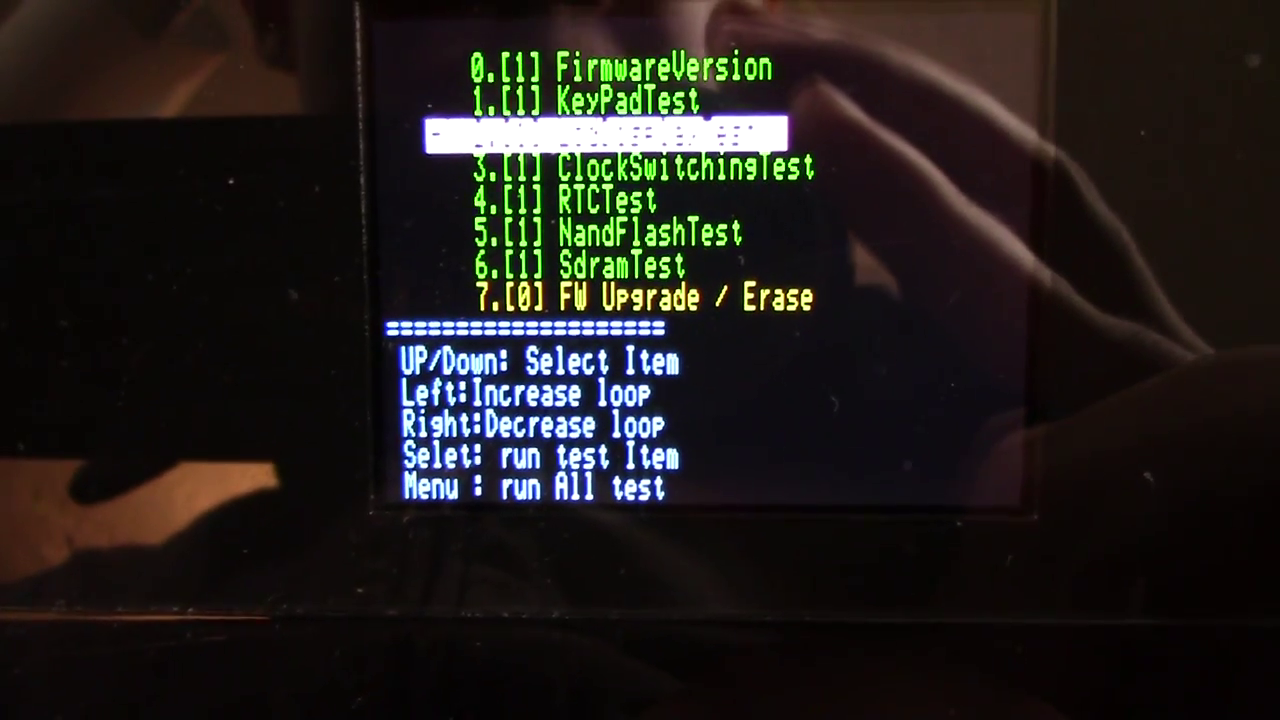